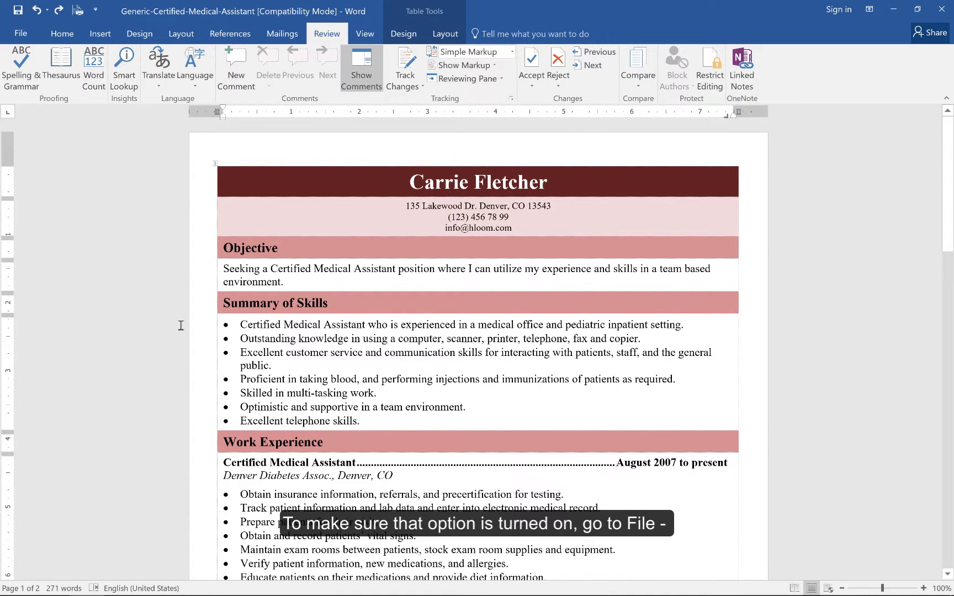
# Confirm 'Check spelling as you type' is ticked in Word's Proofing options, then close them
pyautogui.click(20, 33)
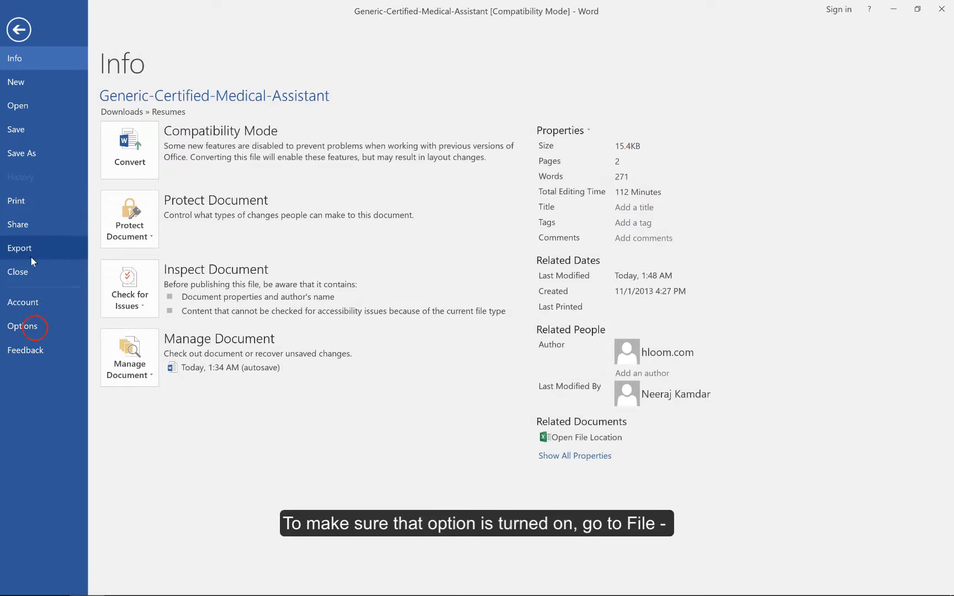
pyautogui.click(35, 327)
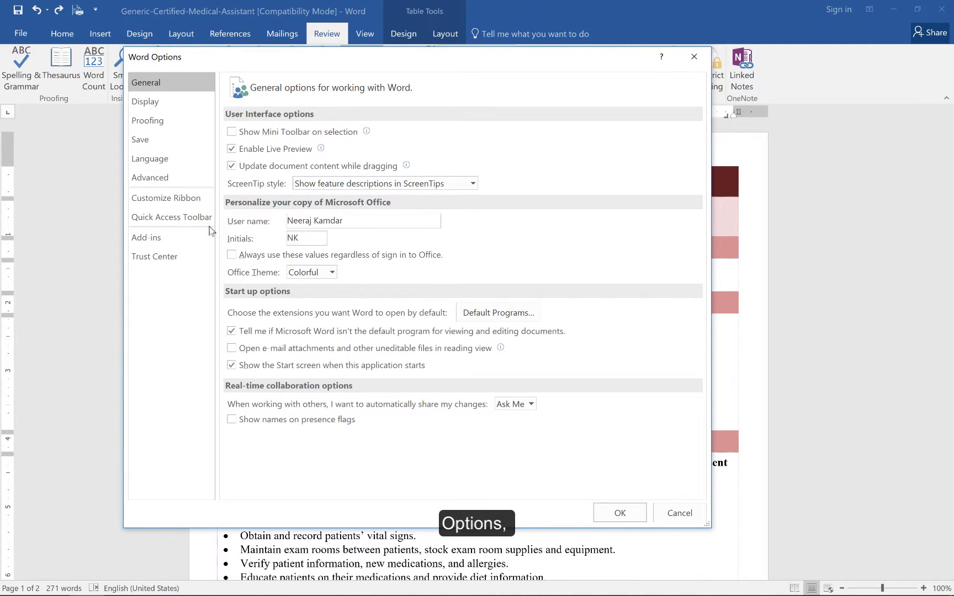
pyautogui.click(164, 120)
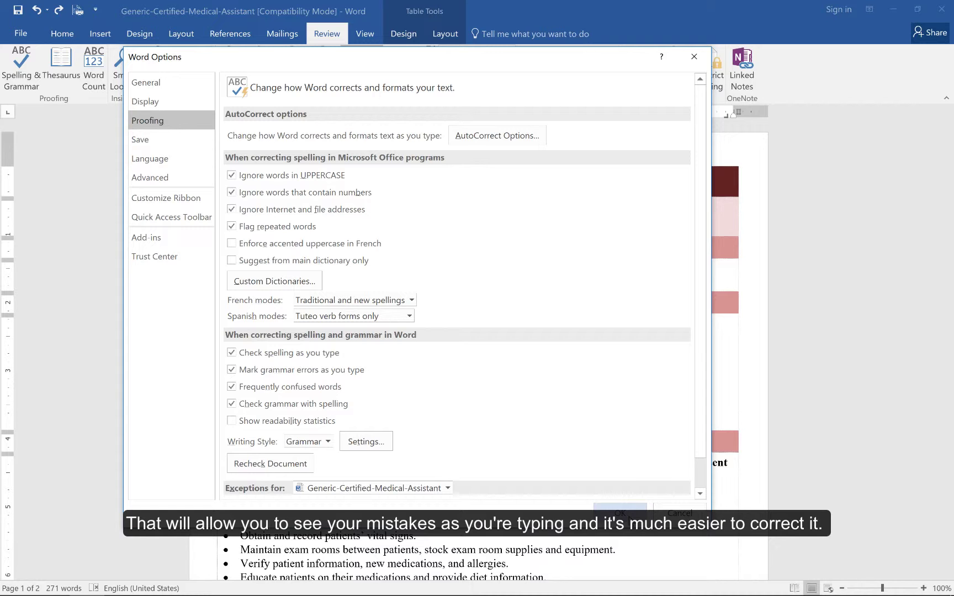
pyautogui.click(341, 325)
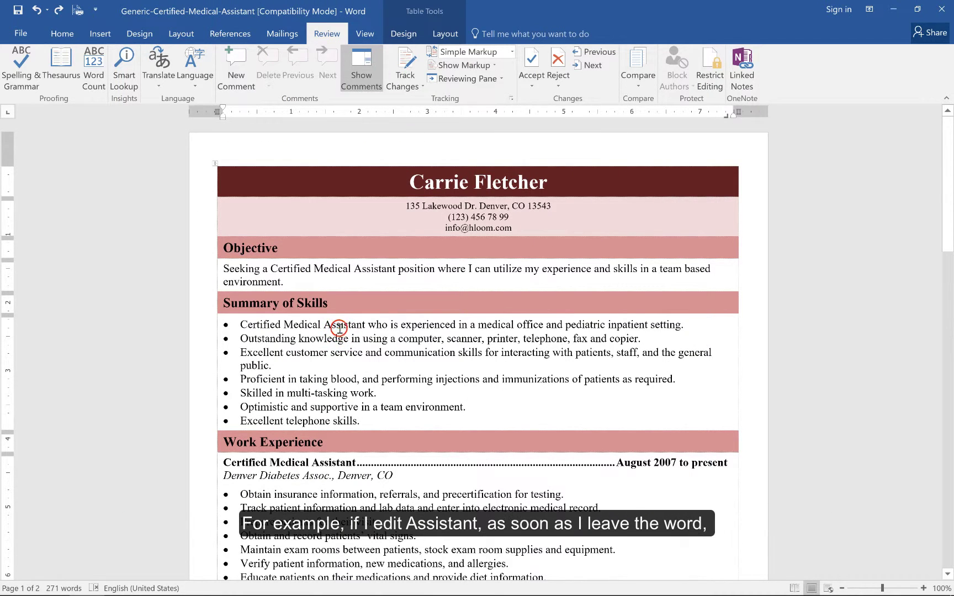
# Misspell the first skills bullet's 'Assistant' as 'Asistant', then accept the suggested 'Assistant'
pyautogui.press('BackSpace')
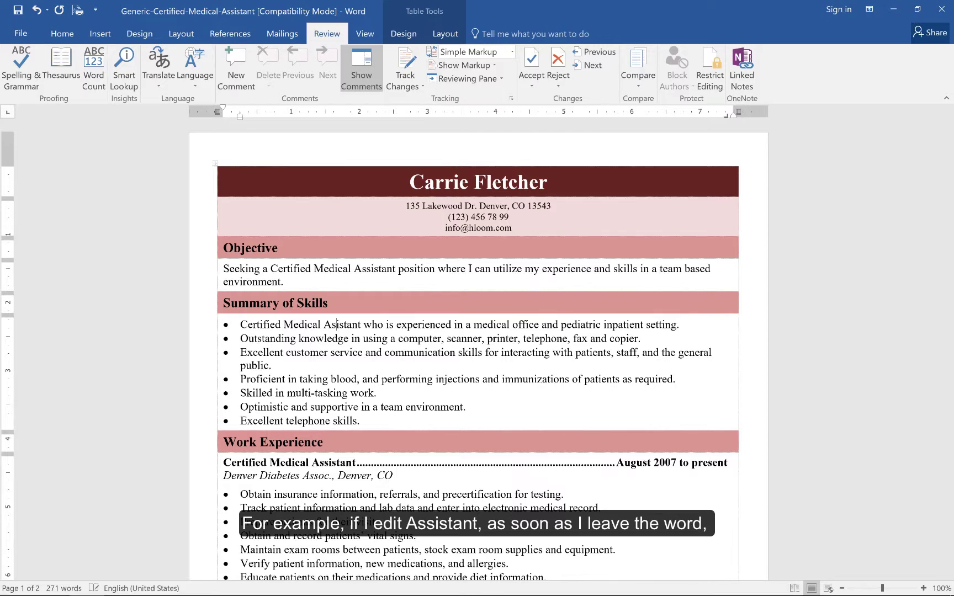
pyautogui.press('Right')
pyautogui.press('Right')
pyautogui.press('Right')
pyautogui.press('Right')
pyautogui.press('Right')
pyautogui.press('Right')
pyautogui.press('Right')
pyautogui.press('Right')
pyautogui.press('Left')
pyautogui.press('Left')
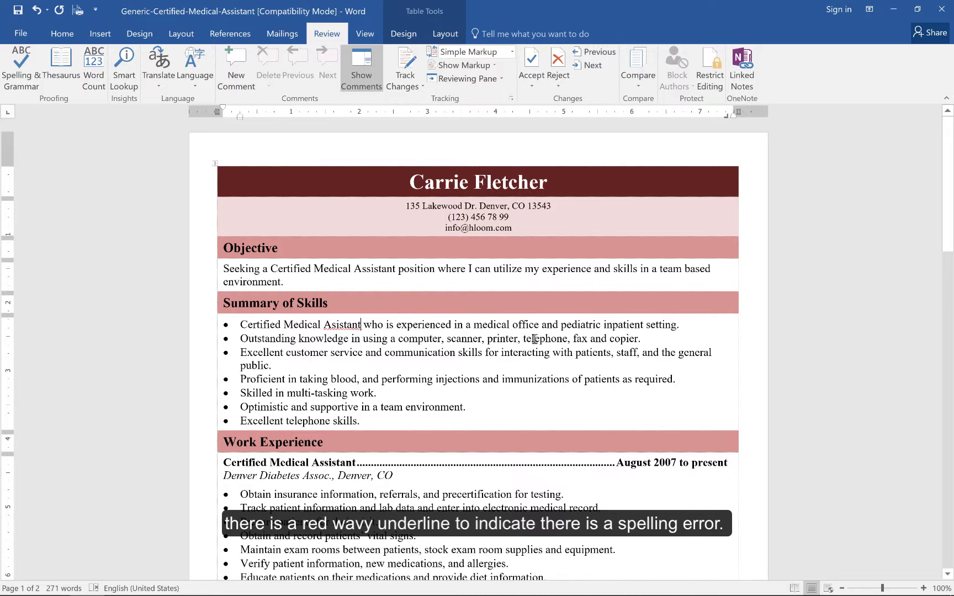
pyautogui.rightClick(354, 329)
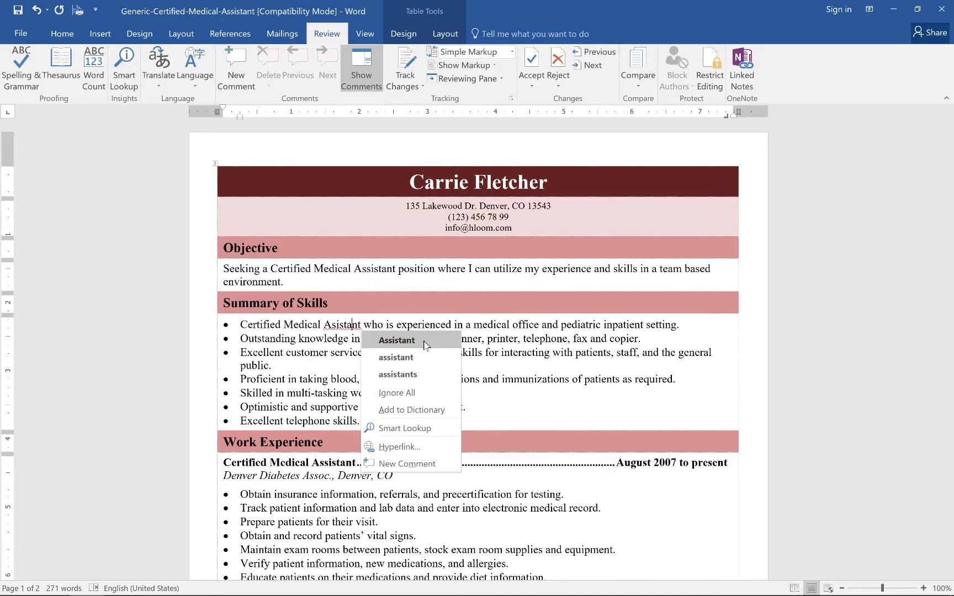
pyautogui.click(398, 340)
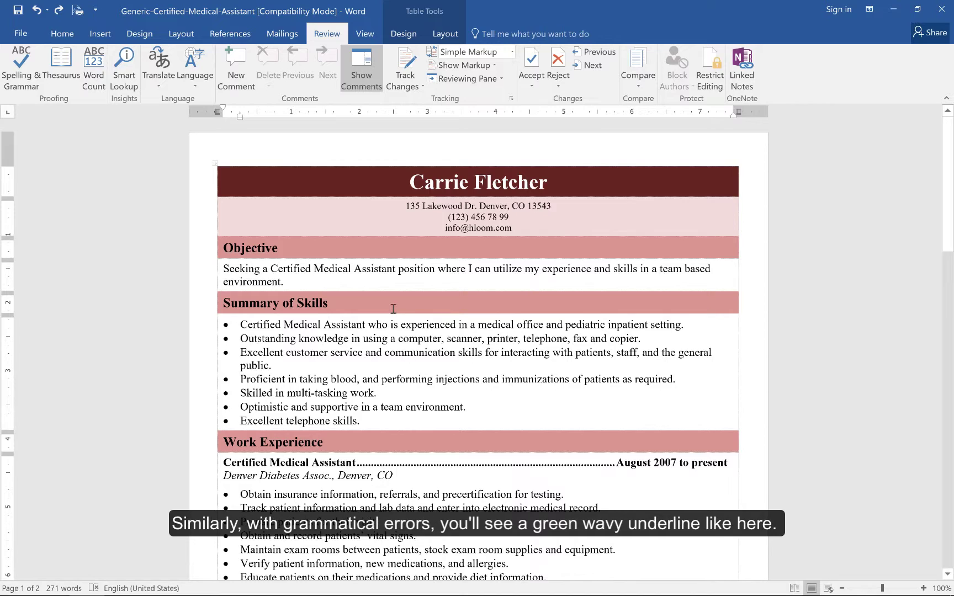
# Change 'a interdisciplinary' to 'an interdisciplinary' in the Mountain Medical Center bullet
pyautogui.scroll(-15, 393, 309)
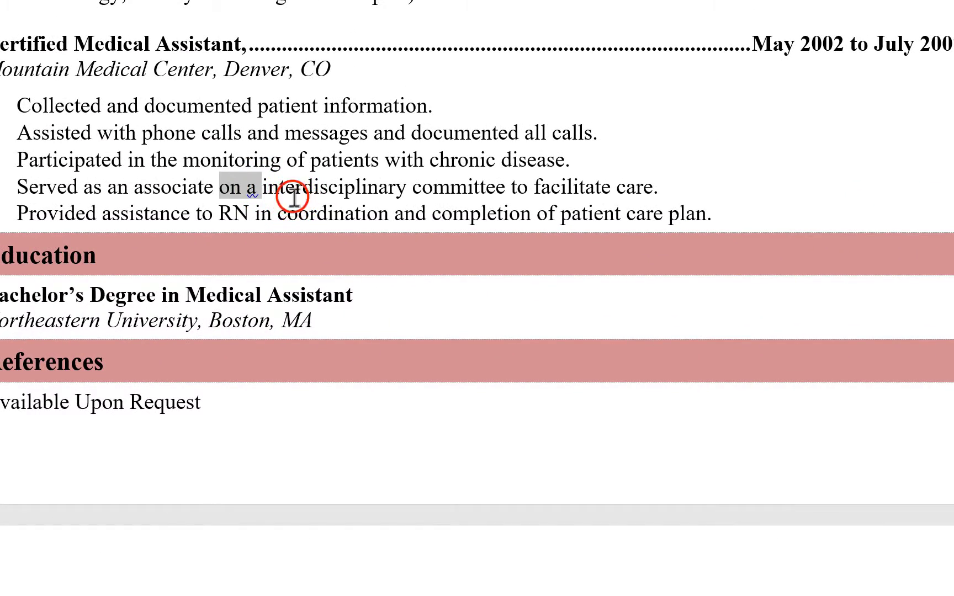
pyautogui.click(296, 188)
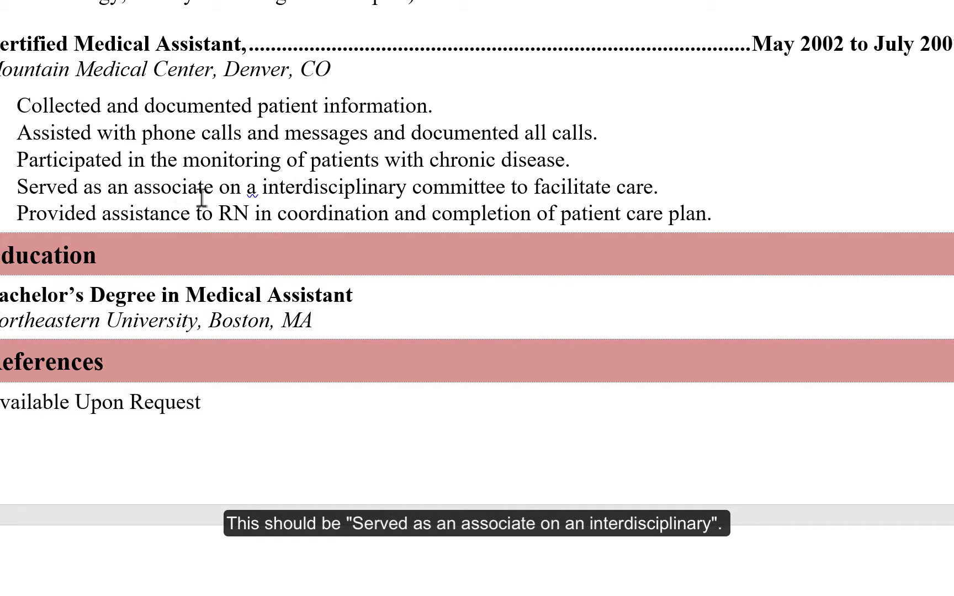
pyautogui.click(254, 189)
pyautogui.write('a')
pyautogui.press('BackSpace')
pyautogui.write('n')
pyautogui.click(353, 216)
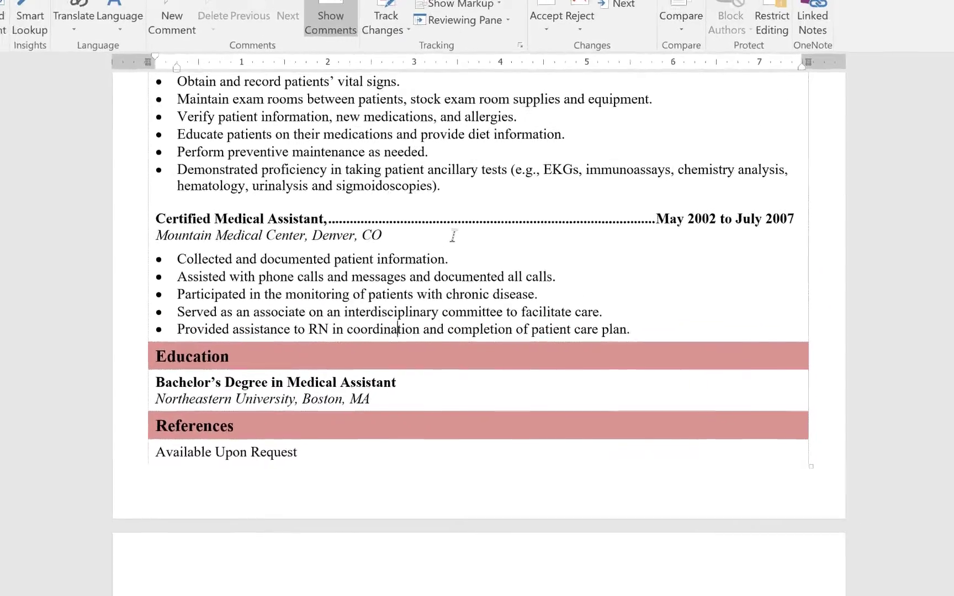
pyautogui.scroll(5, 458, 248)
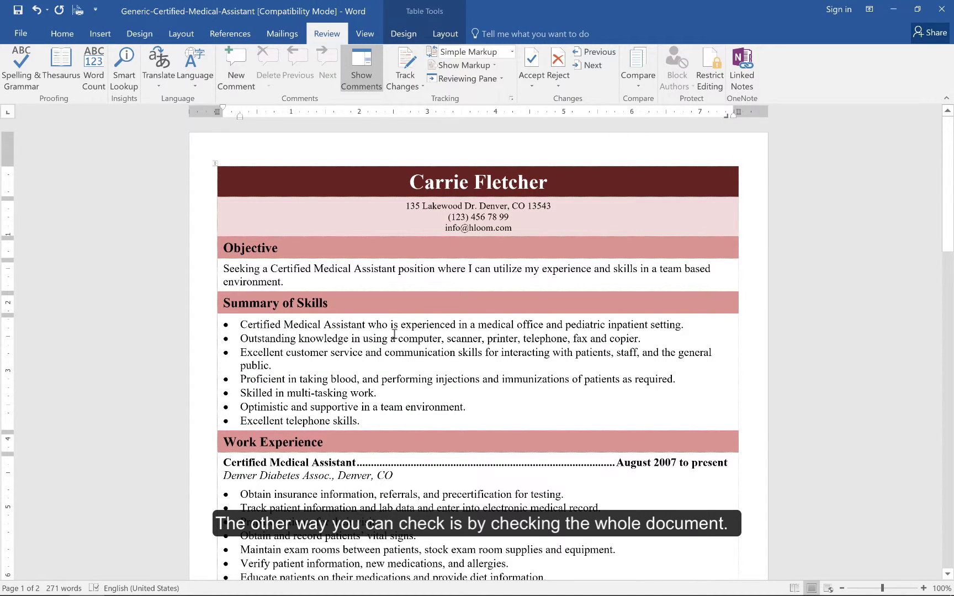
# Misspell Assistant, injections and supportive in the Summary of Skills bullets
pyautogui.press('BackSpace')
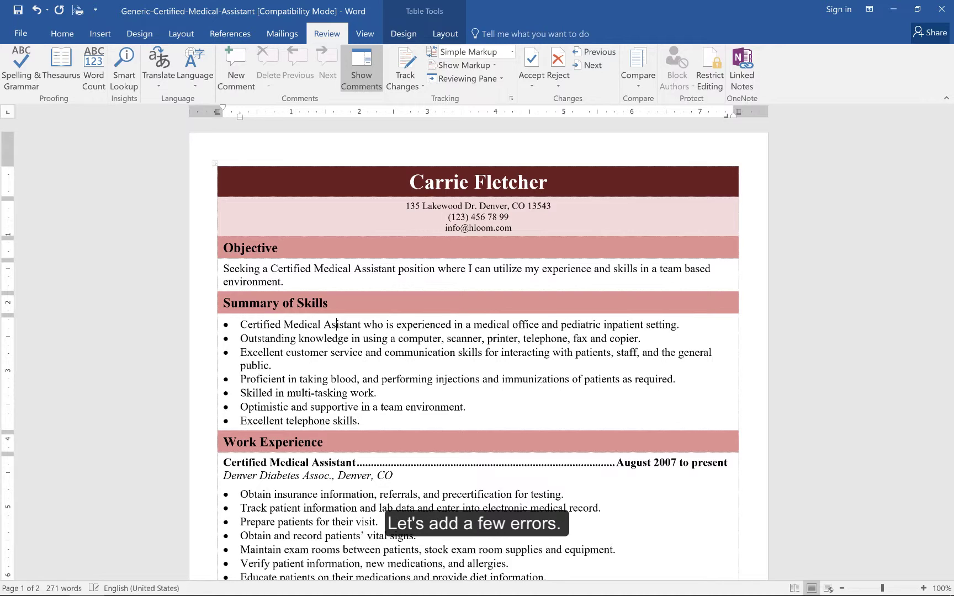
pyautogui.click(450, 381)
pyautogui.press('BackSpace')
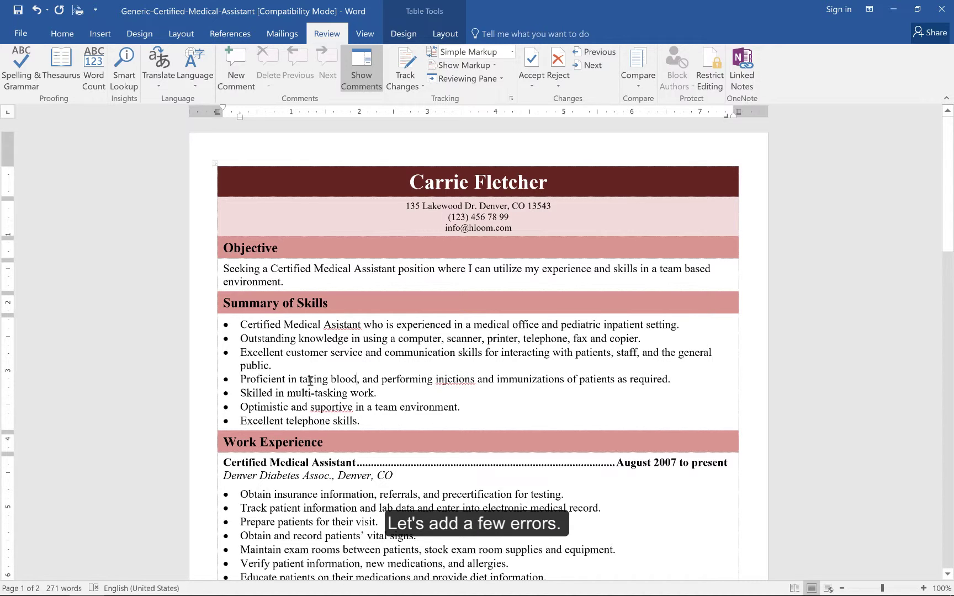
# Run Spelling & Grammar, changing injctions, suportive and Asistant to their suggested spellings
pyautogui.click(18, 82)
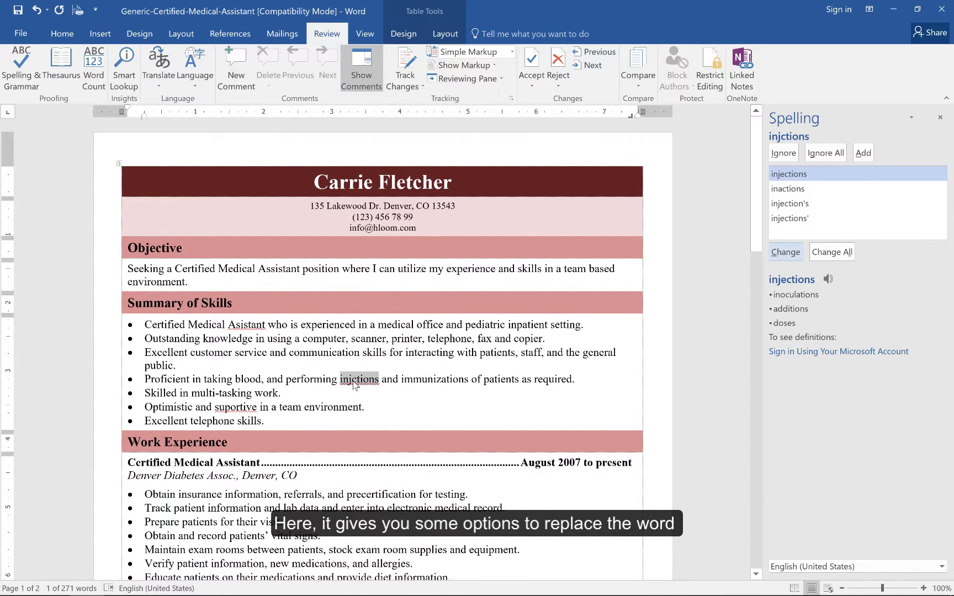
pyautogui.click(797, 178)
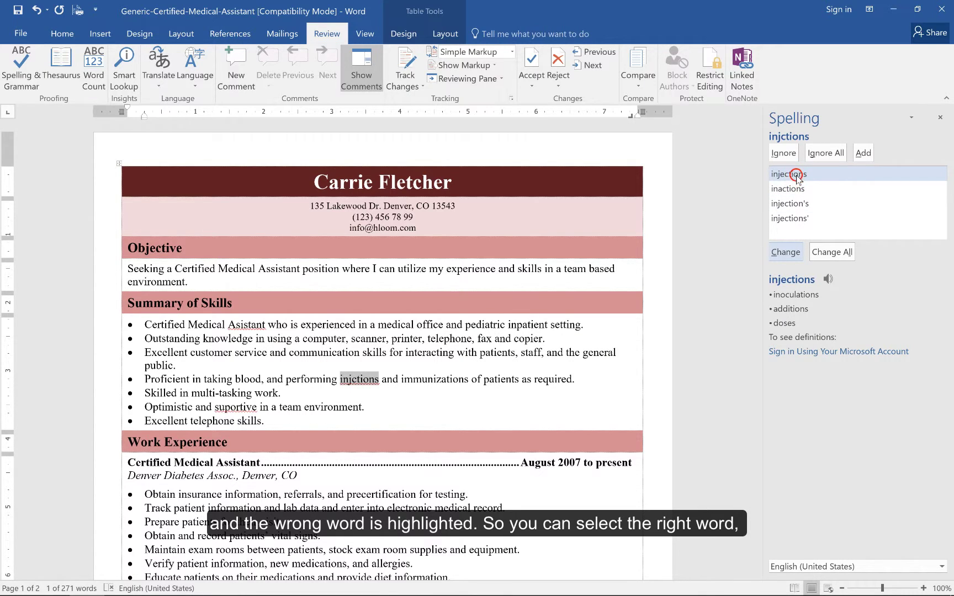
pyautogui.click(785, 253)
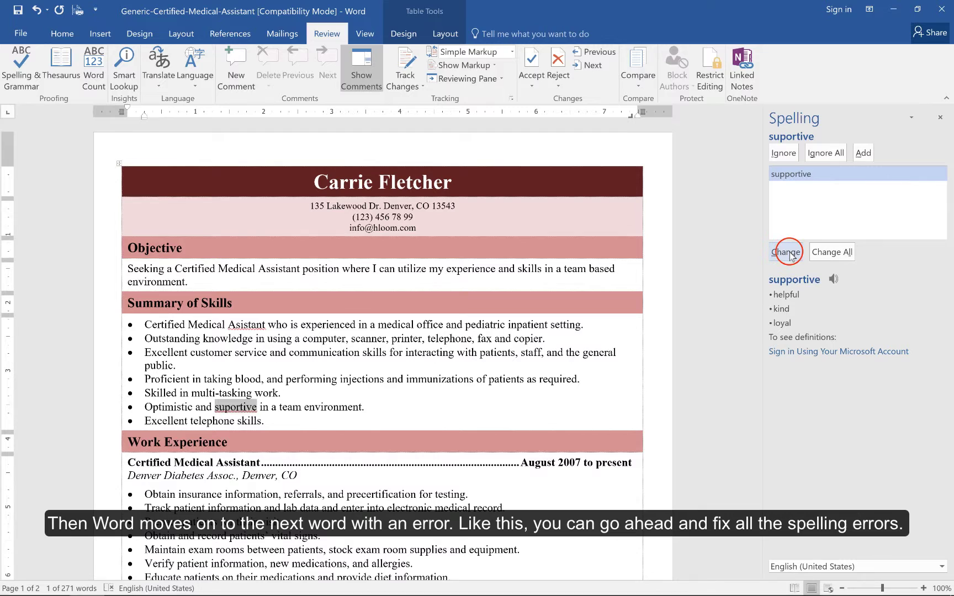
pyautogui.click(785, 253)
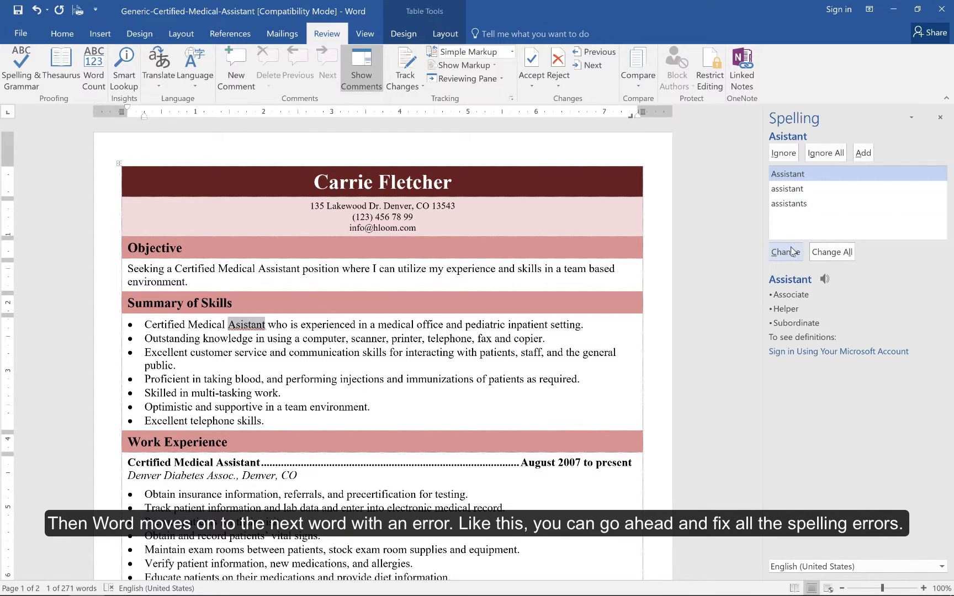
pyautogui.click(786, 252)
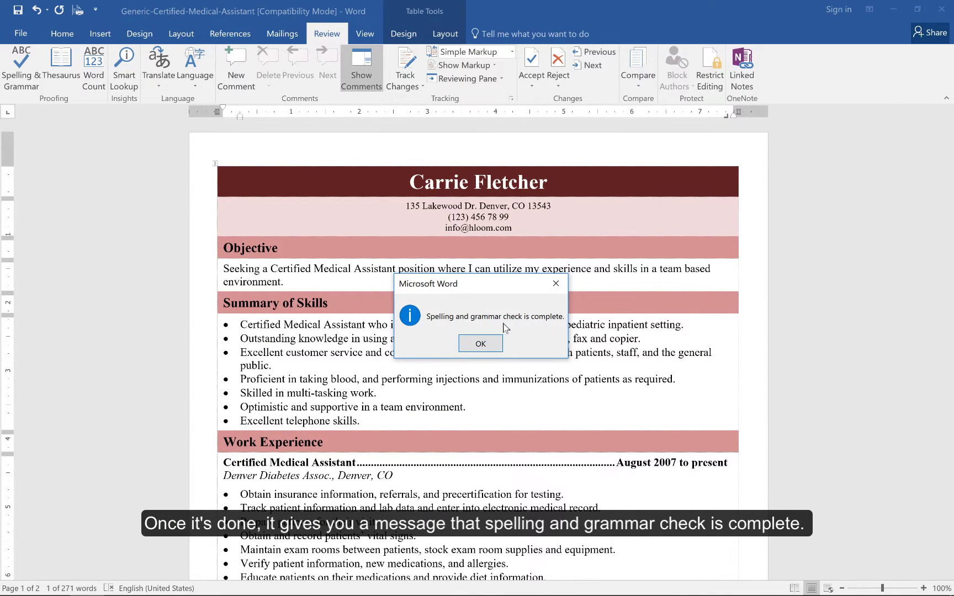
pyautogui.click(480, 344)
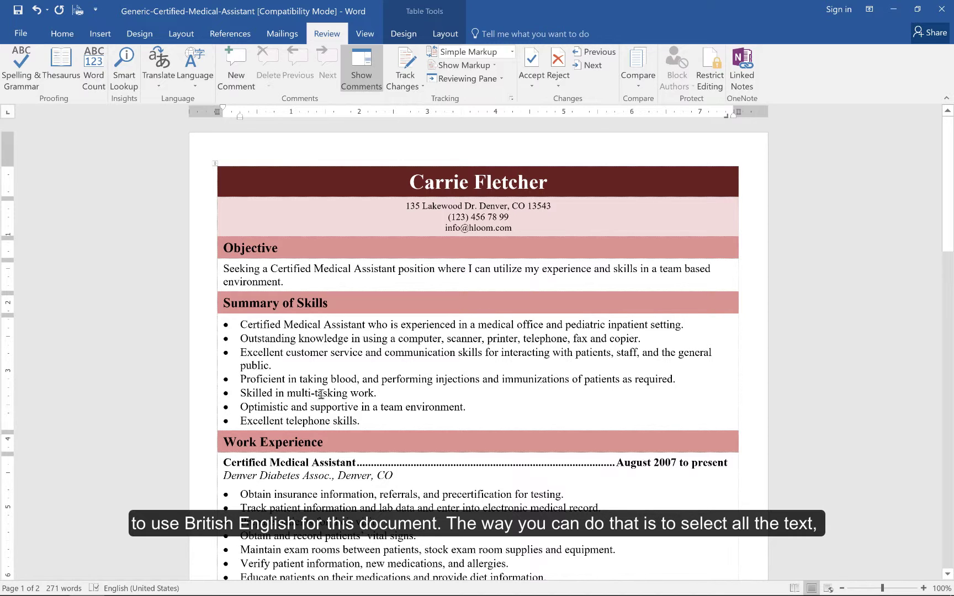
# Select all text and set its proofing language to English (United Kingdom)
pyautogui.hotkey('ctrl', 'a')
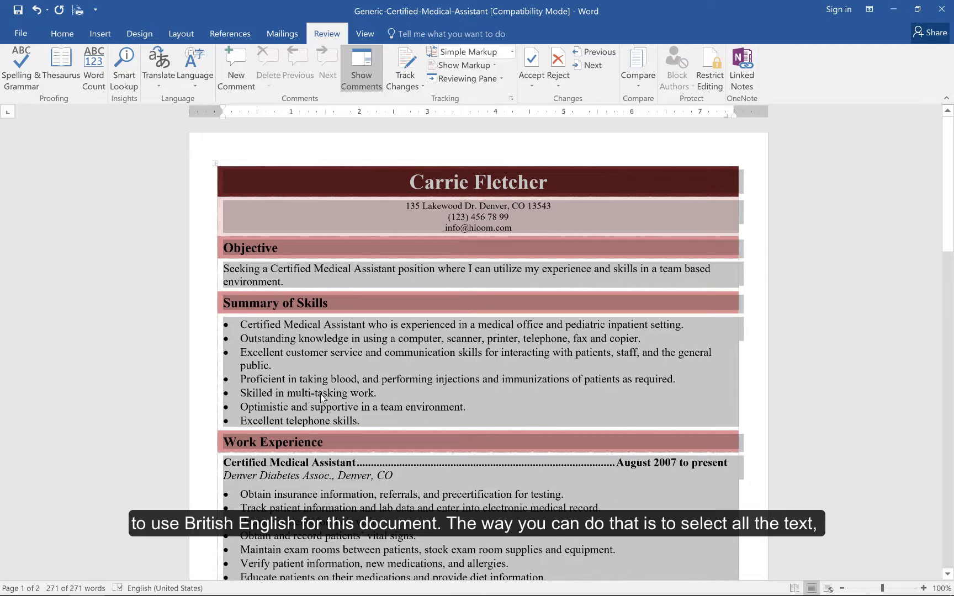
pyautogui.click(195, 78)
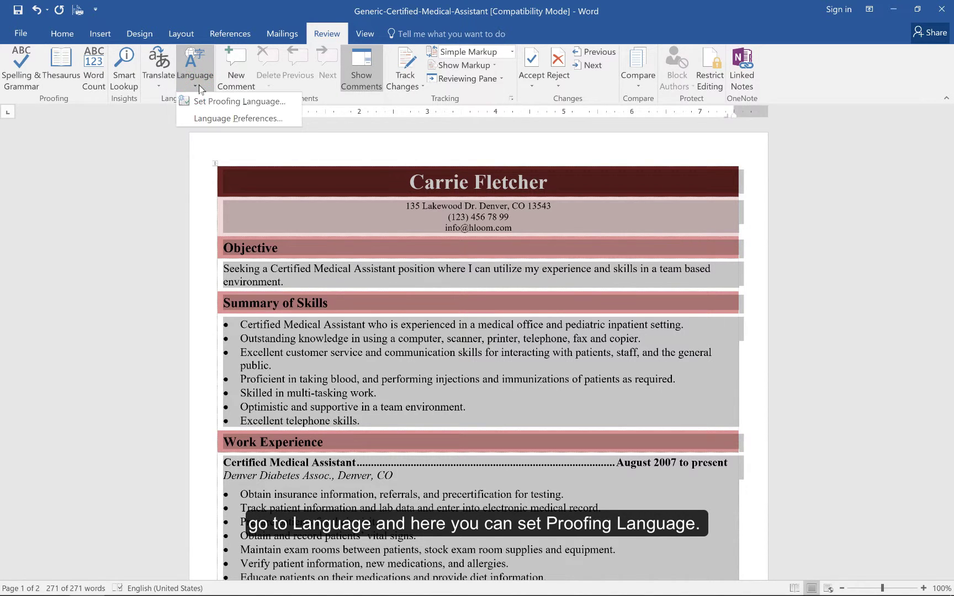
pyautogui.click(206, 103)
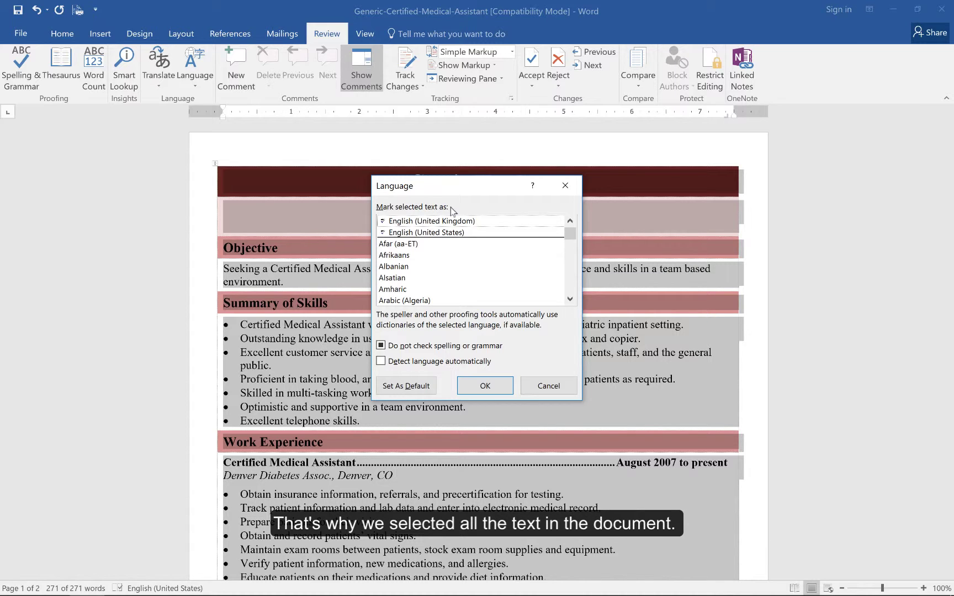
pyautogui.click(438, 222)
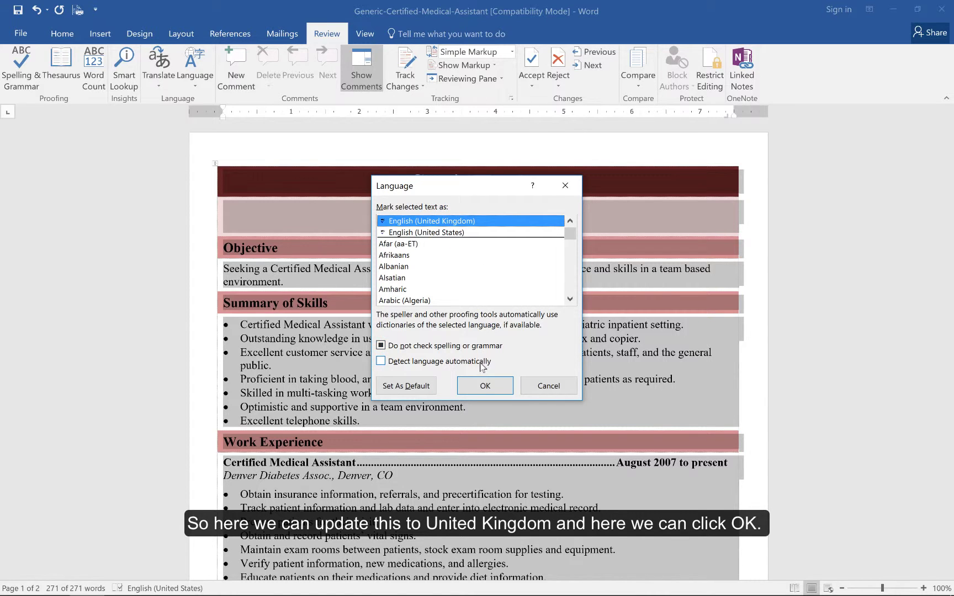
pyautogui.click(482, 386)
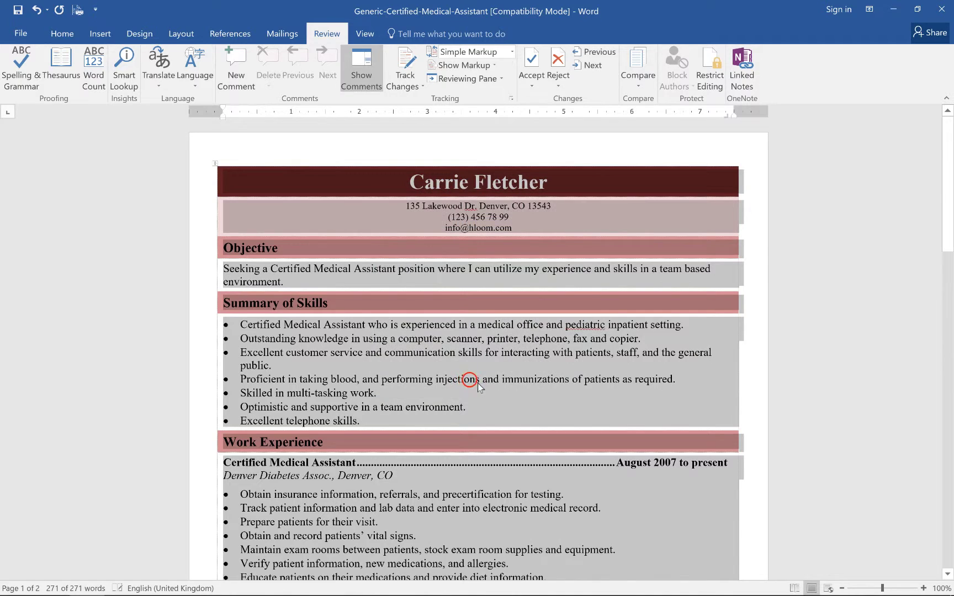
pyautogui.click(472, 382)
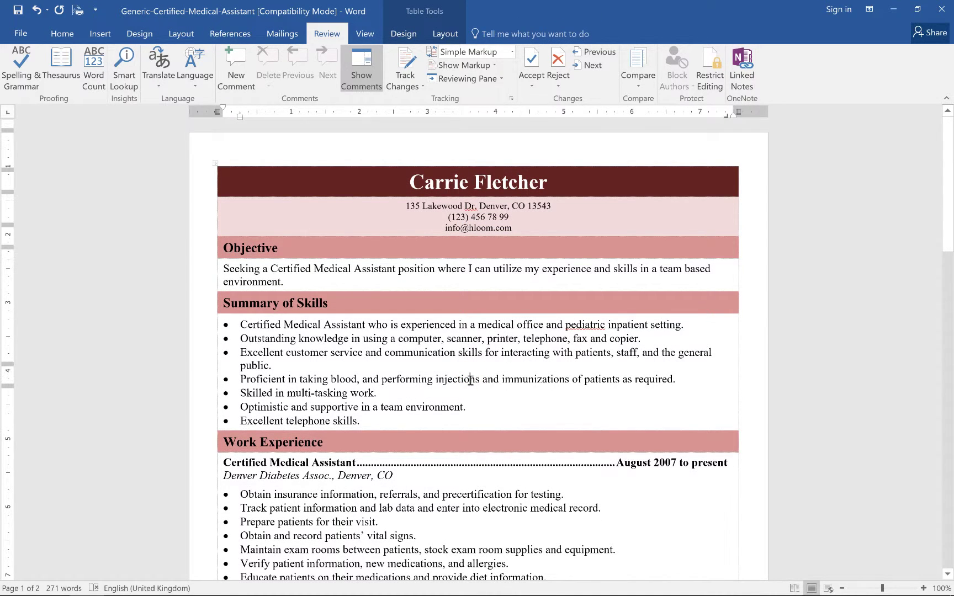
# Accept the suggestions Centre, haematology and paediatric for the underlined Center, hematology and pediatric
pyautogui.scroll(-2, 471, 381)
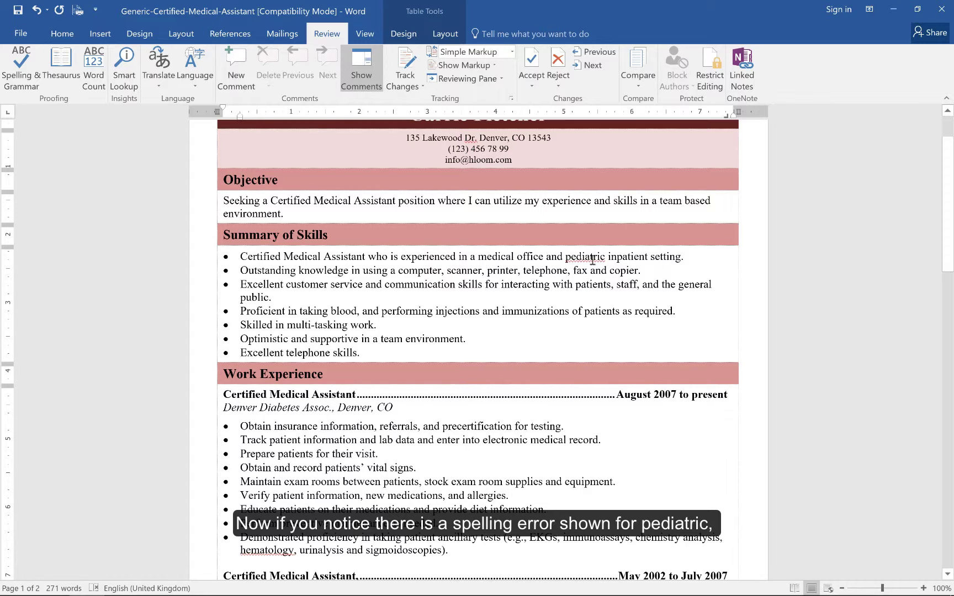
pyautogui.scroll(-2, 593, 260)
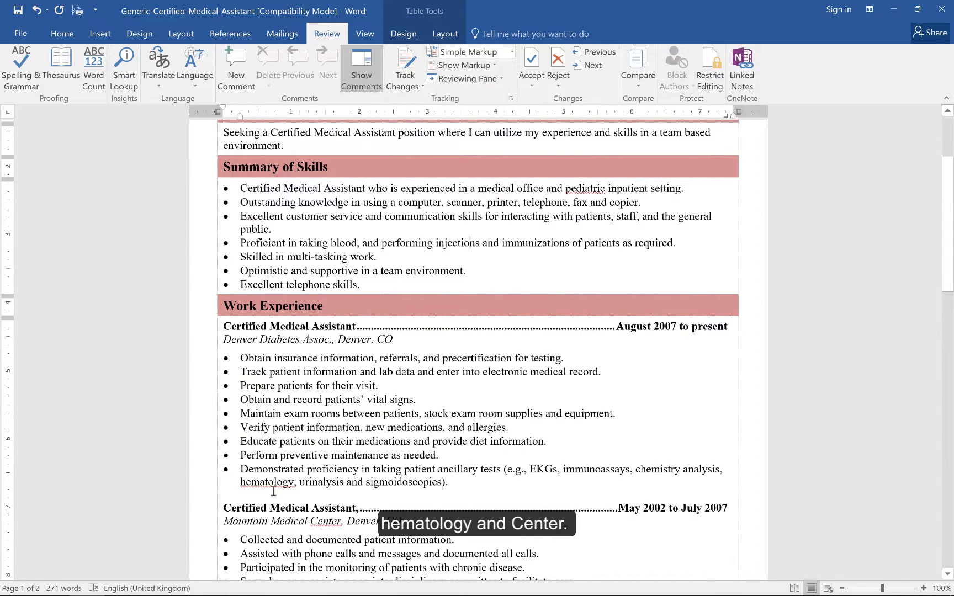
pyautogui.scroll(-3, 270, 483)
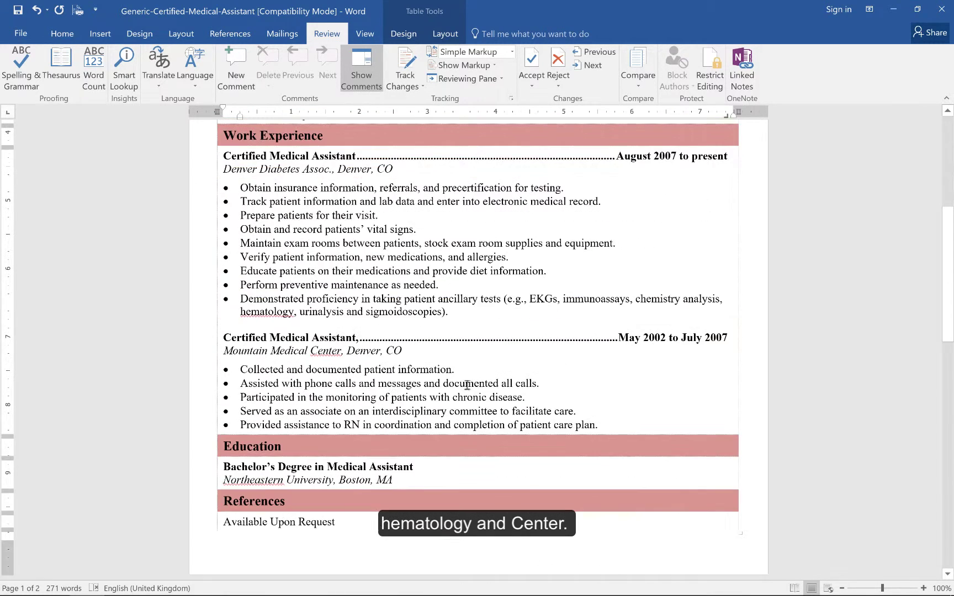
pyautogui.rightClick(333, 351)
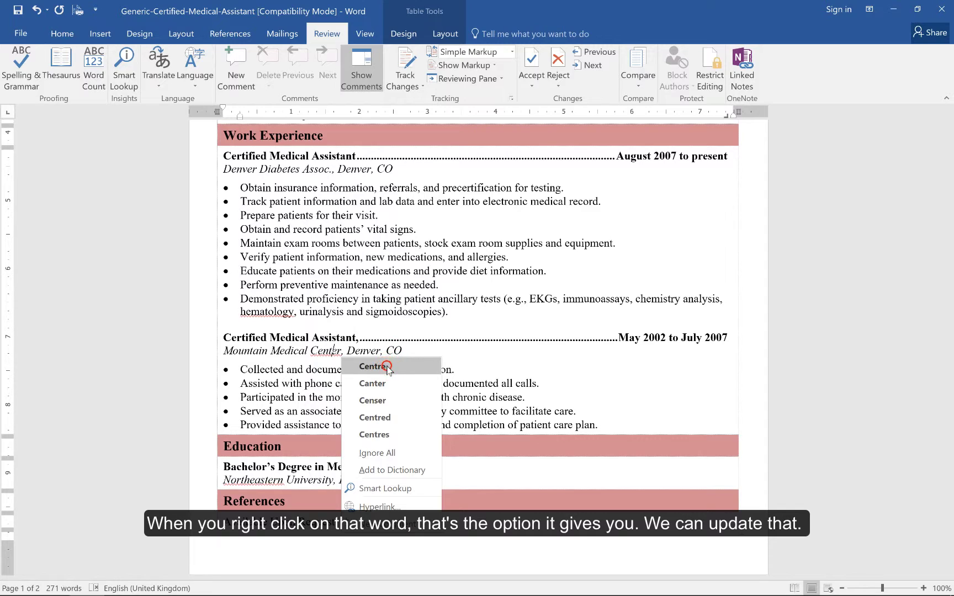
pyautogui.click(372, 367)
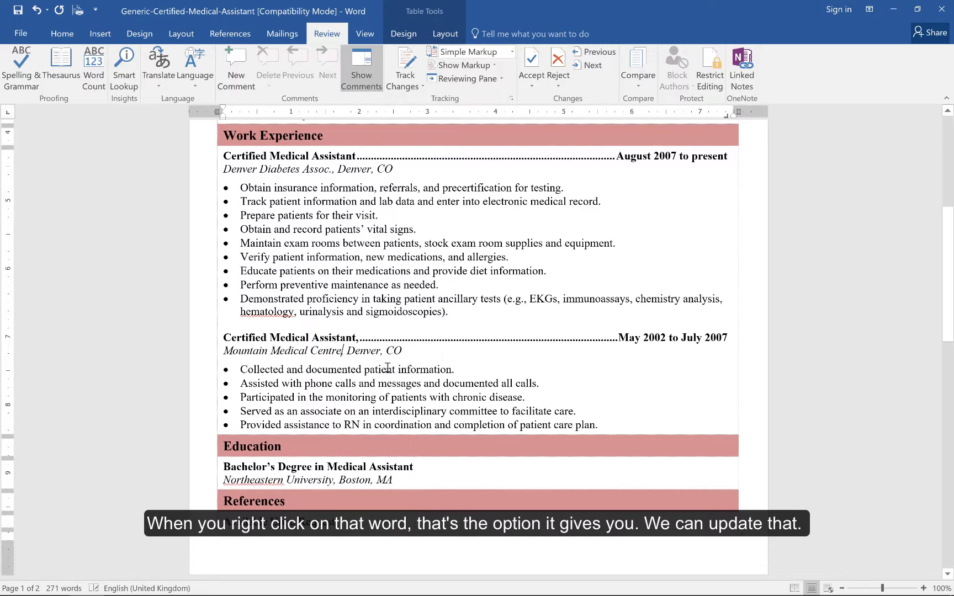
pyautogui.rightClick(275, 313)
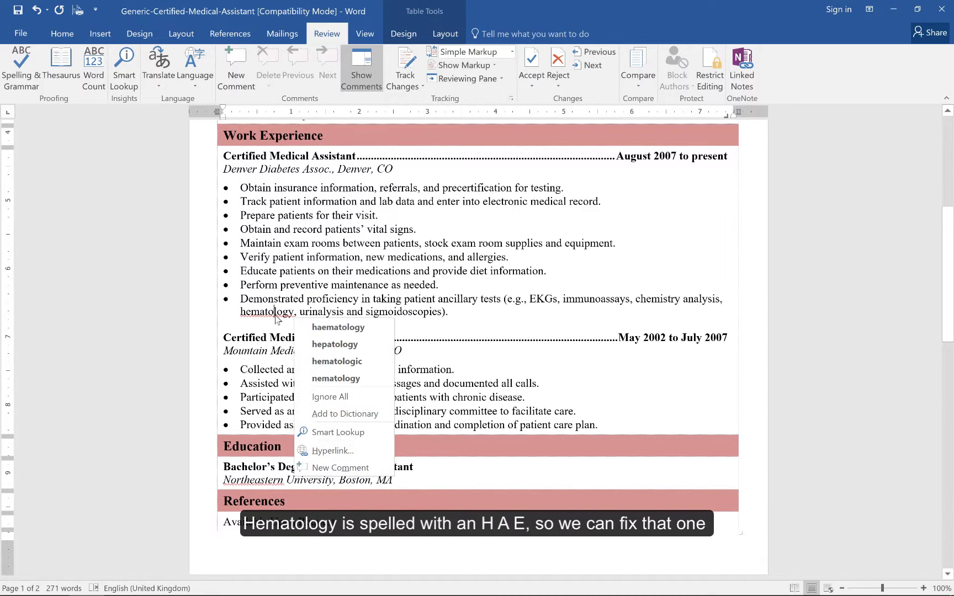
pyautogui.click(349, 328)
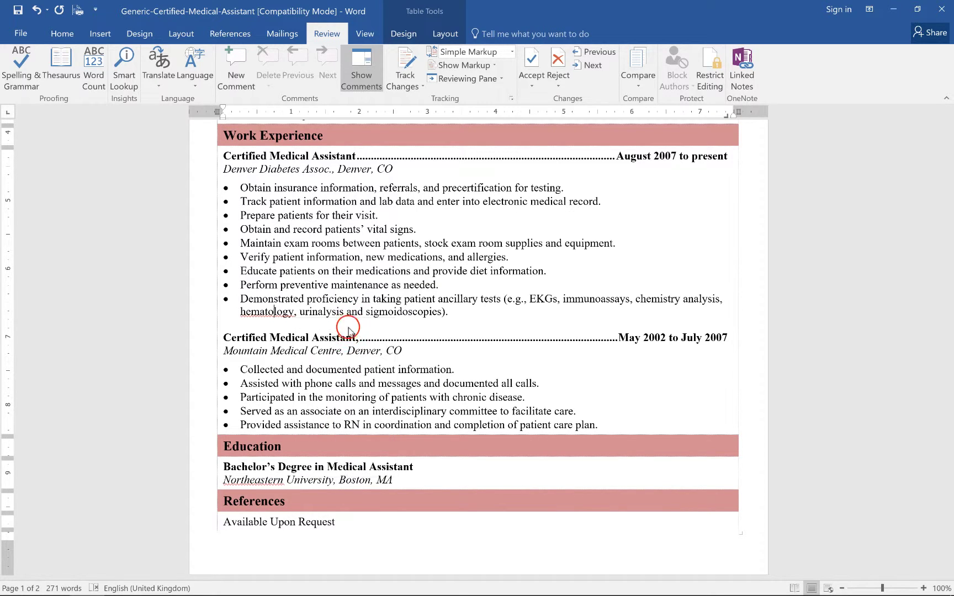
pyautogui.scroll(7, 384, 308)
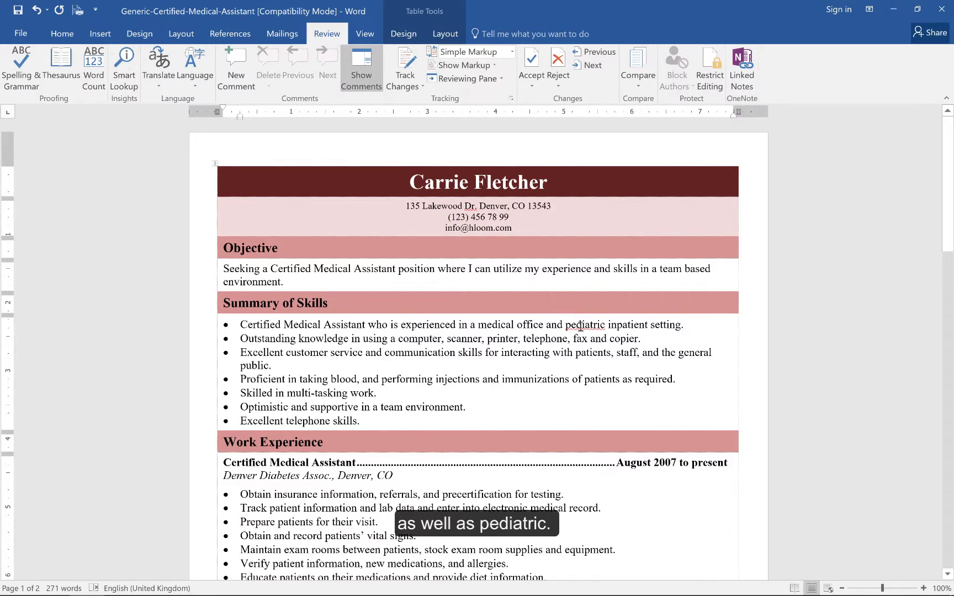
pyautogui.rightClick(582, 326)
pyautogui.click(618, 344)
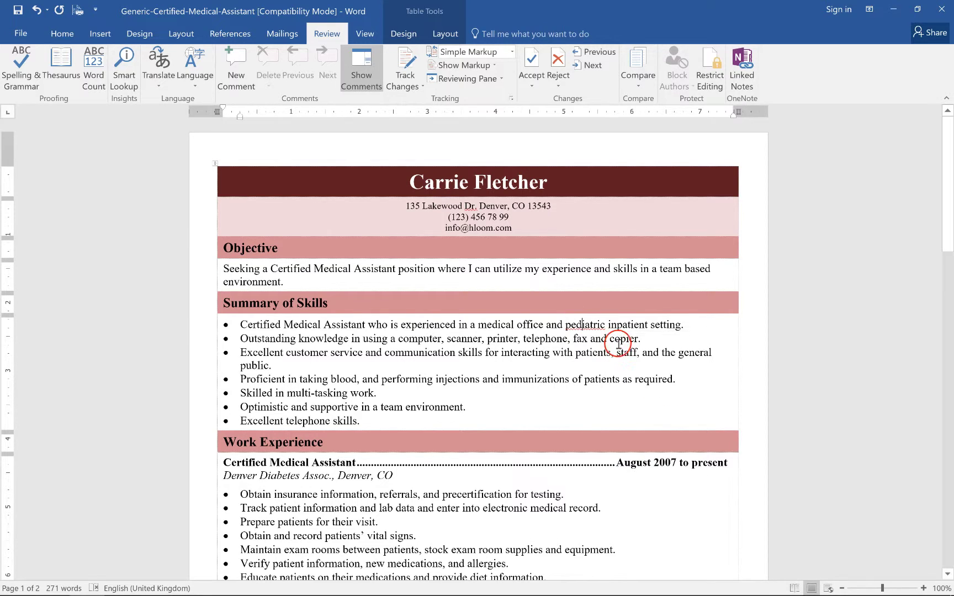
pyautogui.scroll(-3, 553, 351)
pyautogui.scroll(-5, 554, 351)
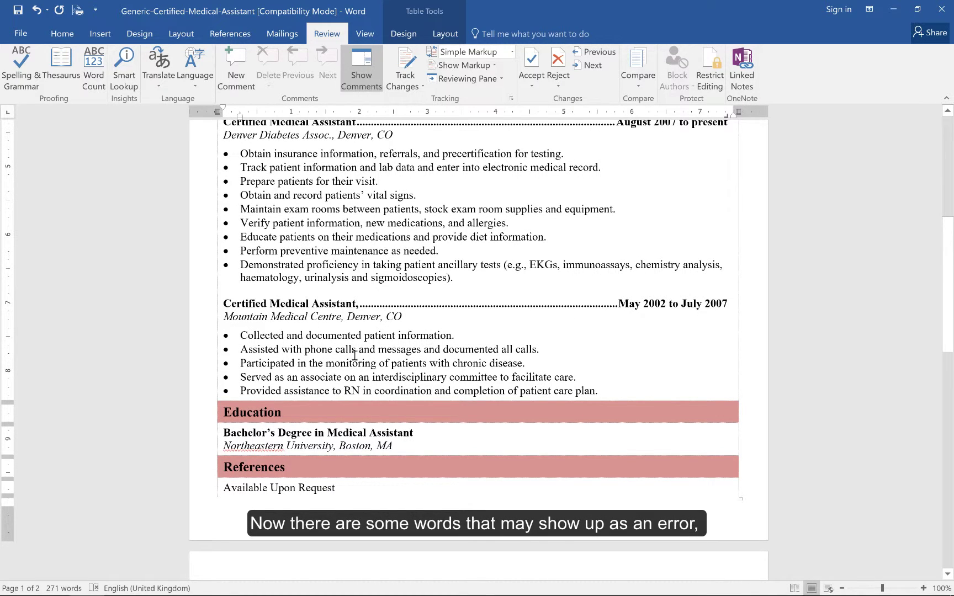
# Choose Ignore All for the underlined word 'Northeastern' from its spelling suggestions
pyautogui.scroll(-1, 355, 355)
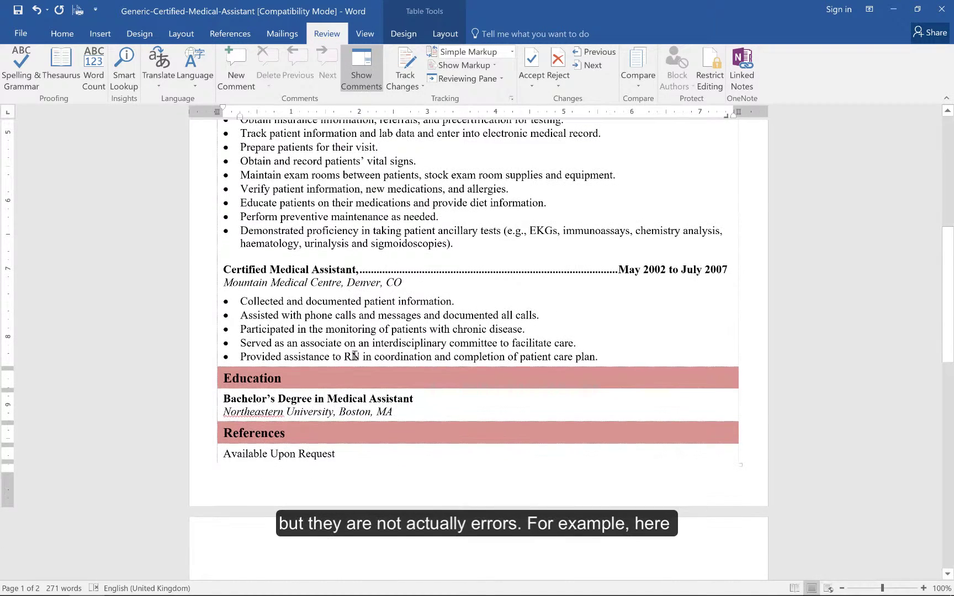
pyautogui.rightClick(269, 412)
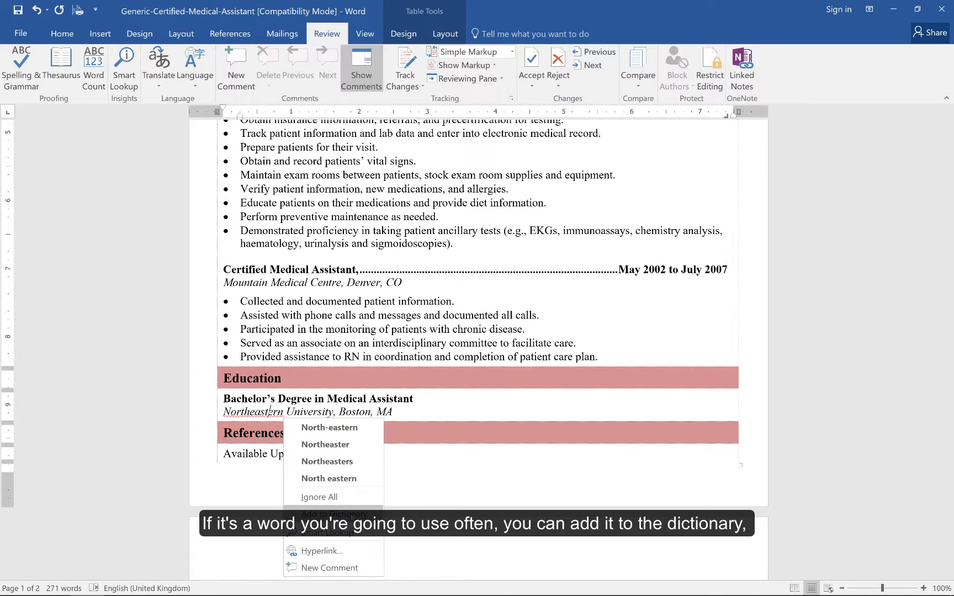
pyautogui.click(346, 497)
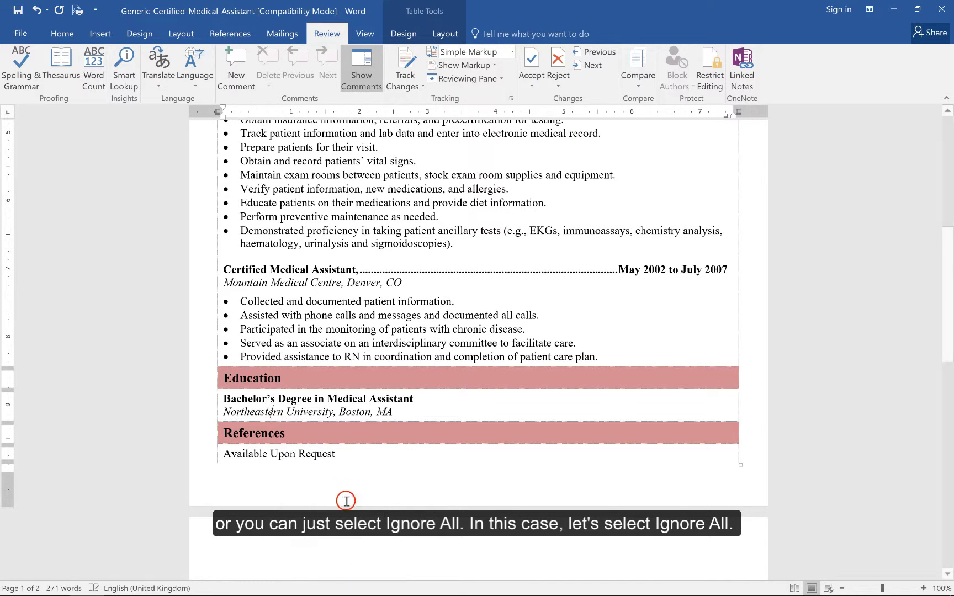
pyautogui.scroll(3, 307, 377)
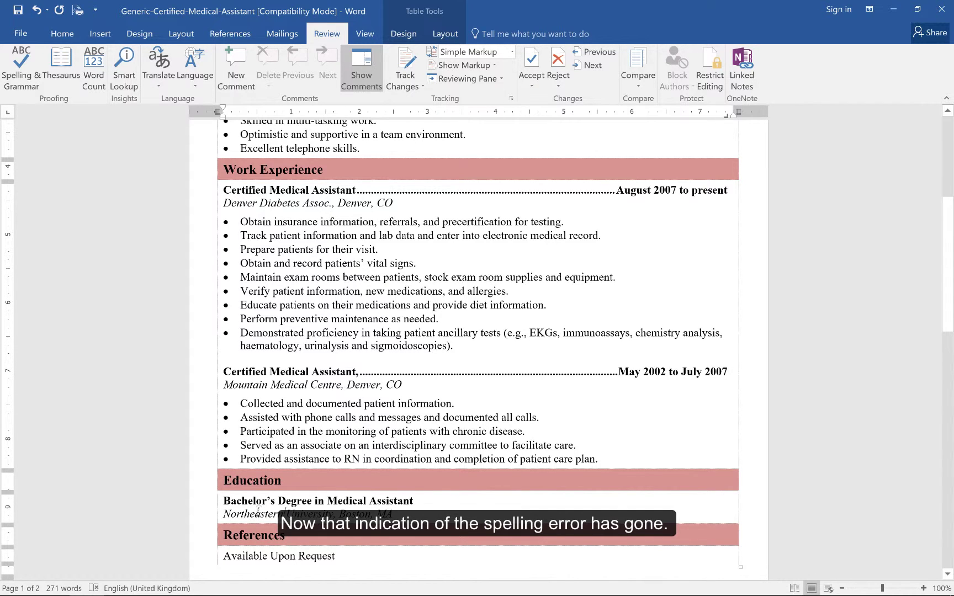
pyautogui.scroll(8, 304, 437)
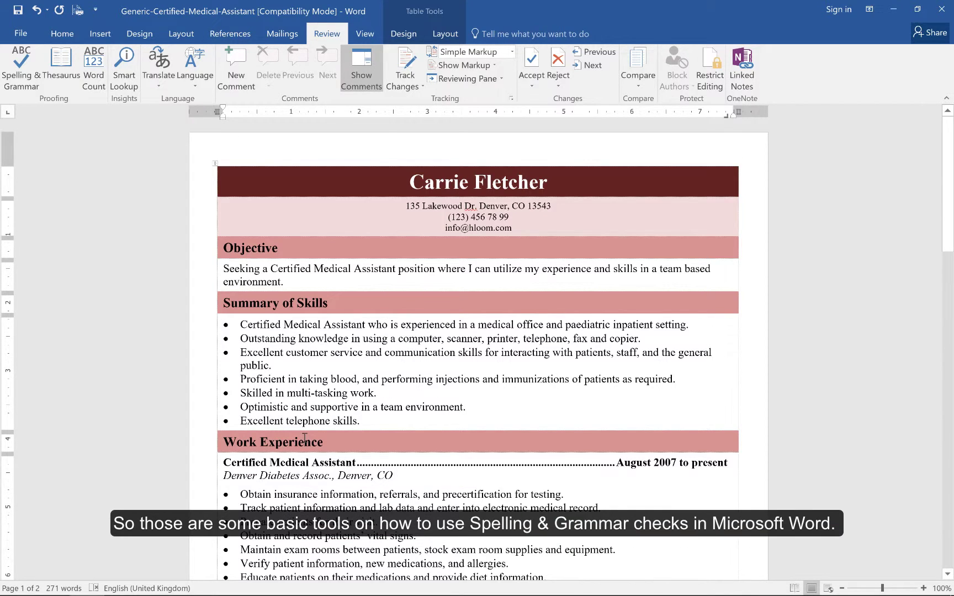